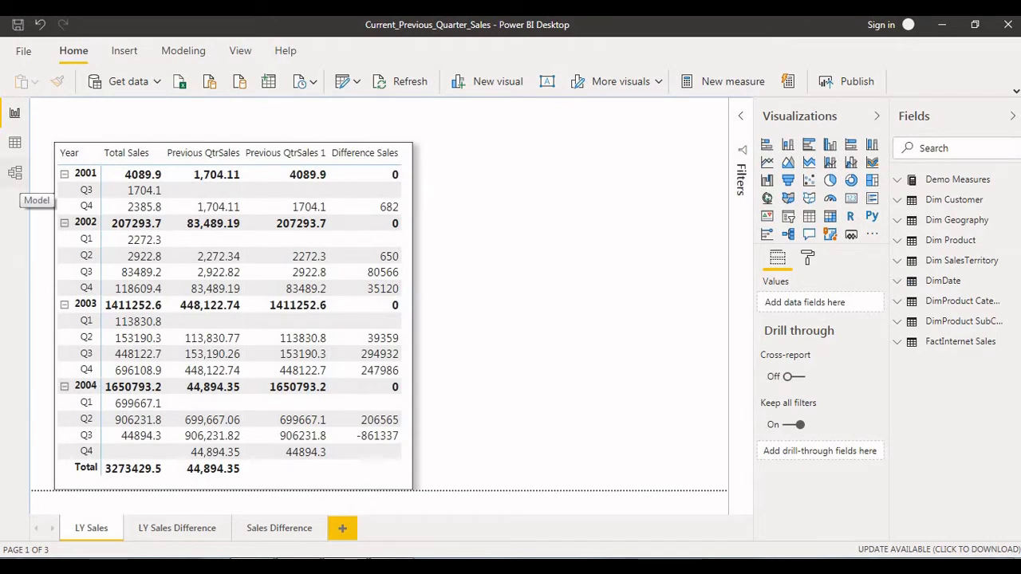
# Step: Examine the relationships between FactInternet Sales and the dimension tables in the data model diagram, collapsing the Properties and Fields panes
pyautogui.click(15, 172)
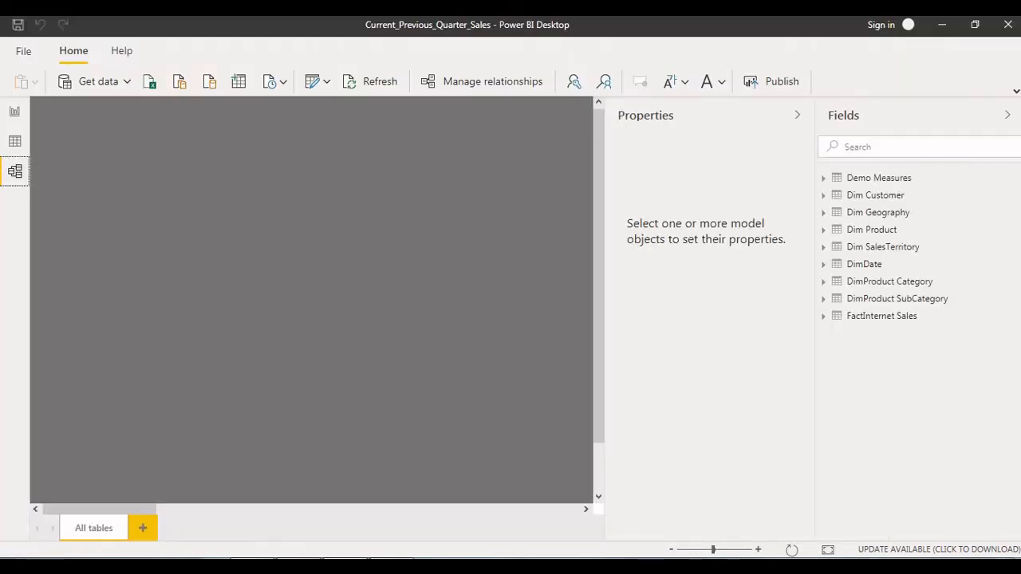
pyautogui.click(798, 115)
pyautogui.click(1008, 115)
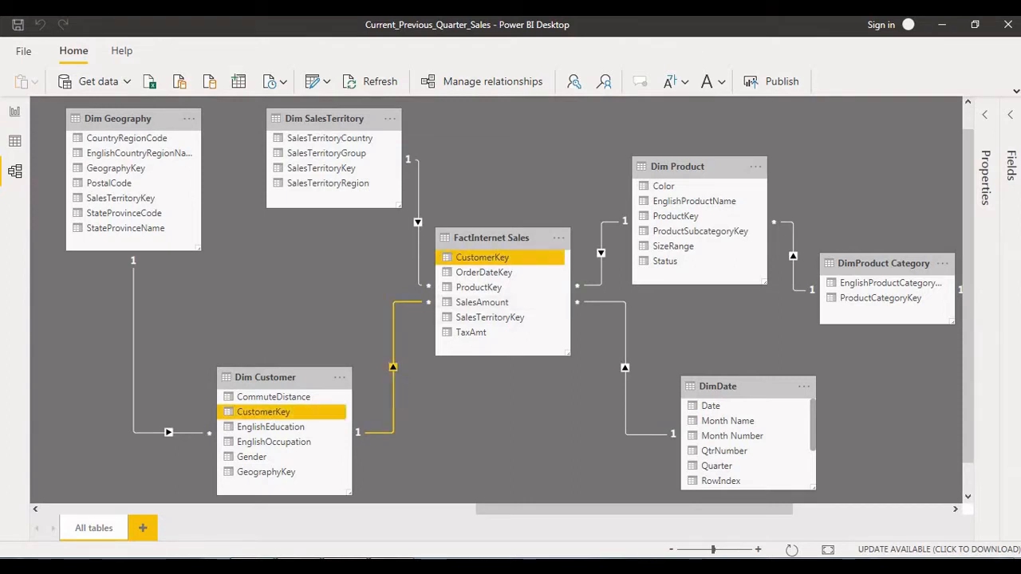
pyautogui.moveTo(463, 415); pyautogui.dragTo(494, 440)
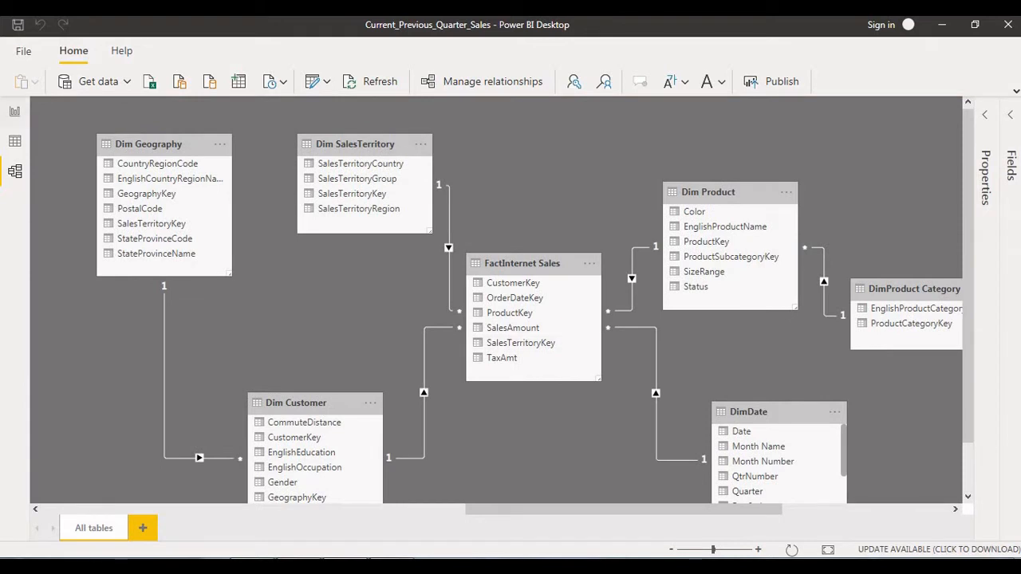
# Step: Roll the LY Sales page's matrix up to year level and expand 2001 to compare its quarterly sales with the previous quarter
pyautogui.click(14, 112)
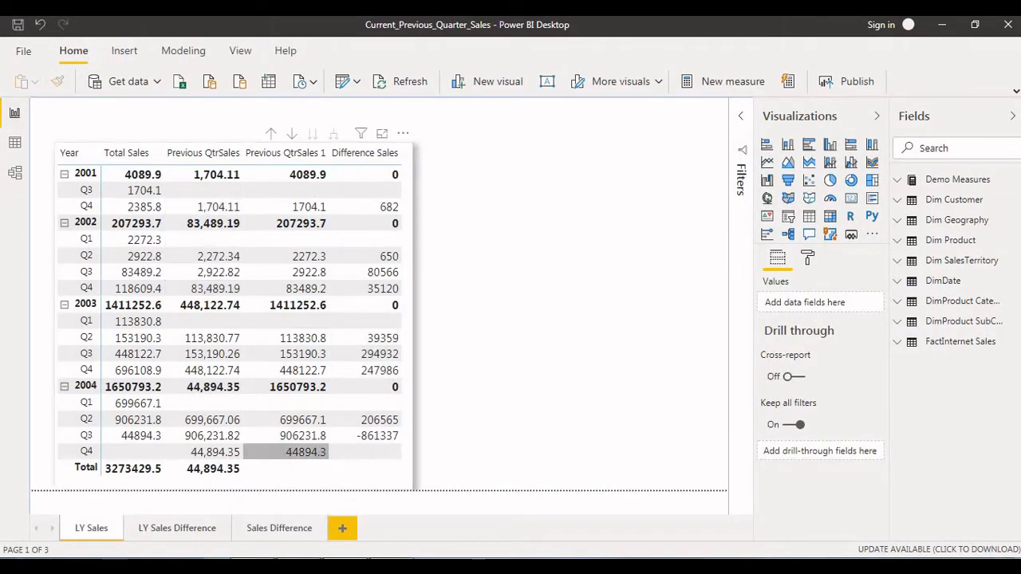
pyautogui.click(256, 145)
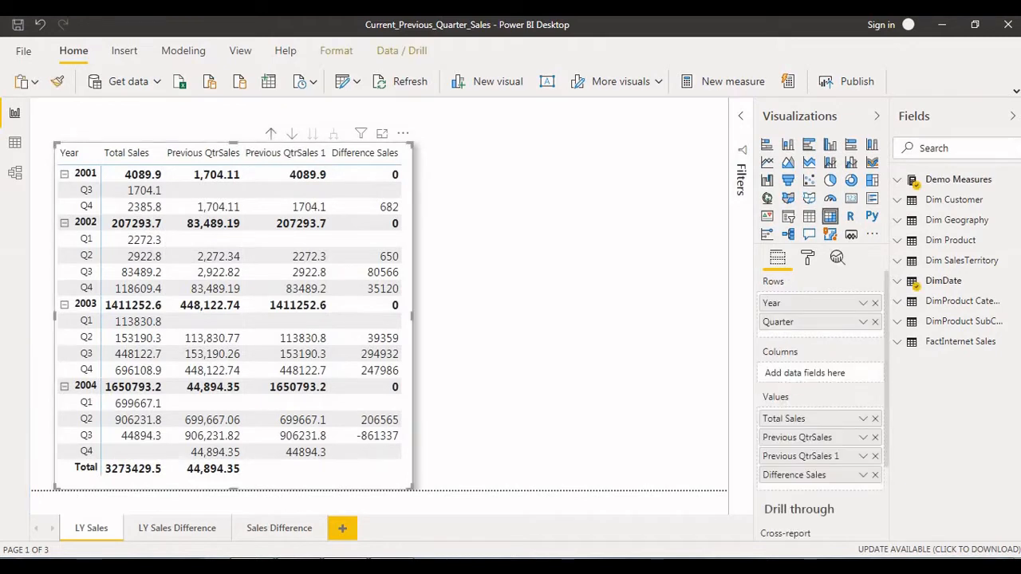
pyautogui.click(271, 134)
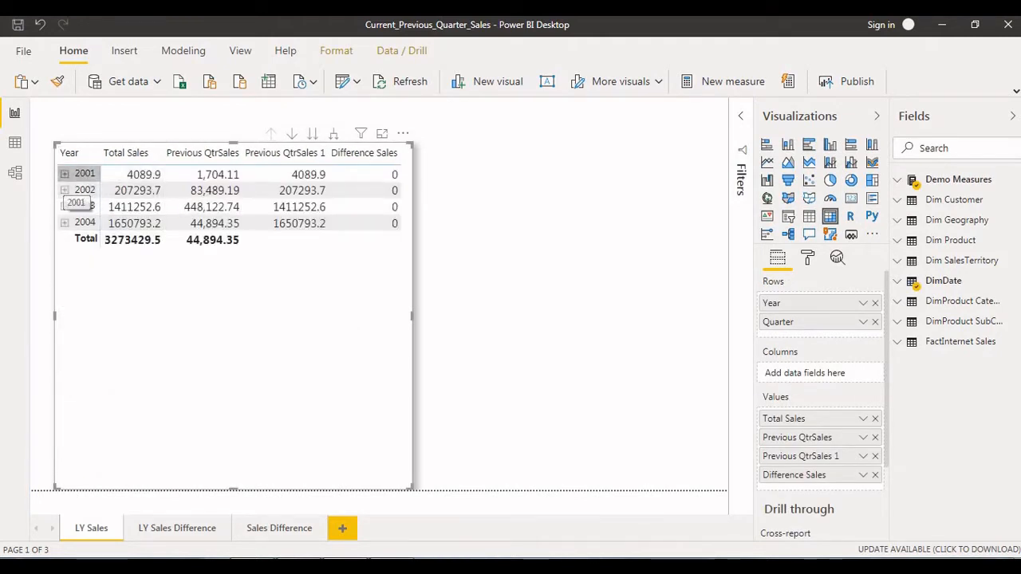
pyautogui.click(65, 173)
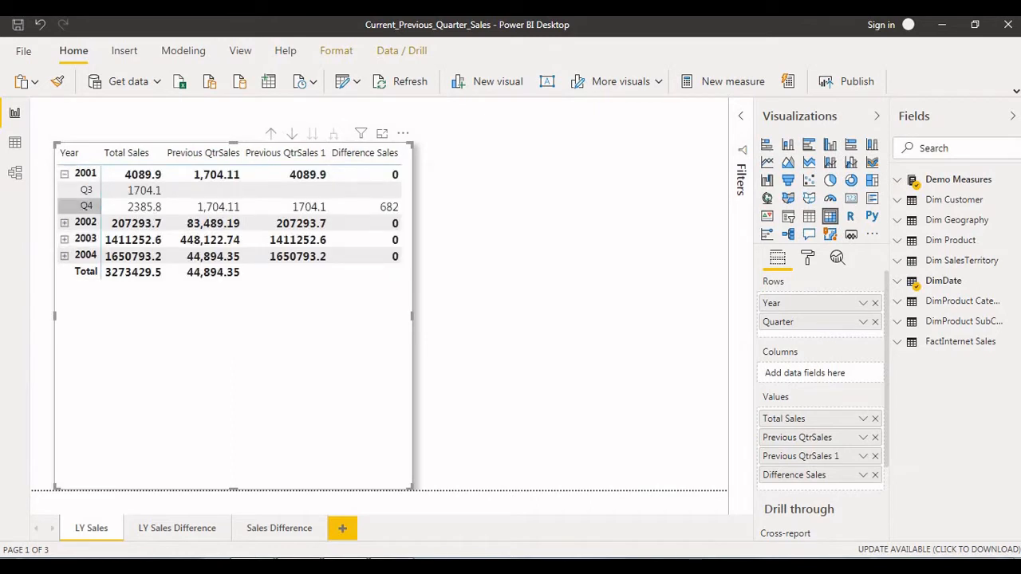
pyautogui.click(65, 173)
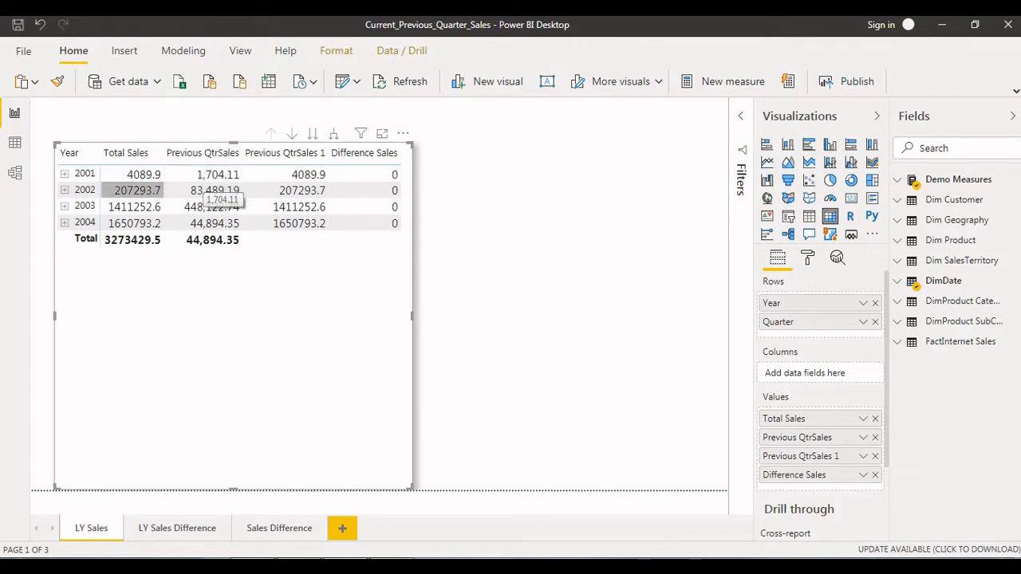
pyautogui.click(65, 173)
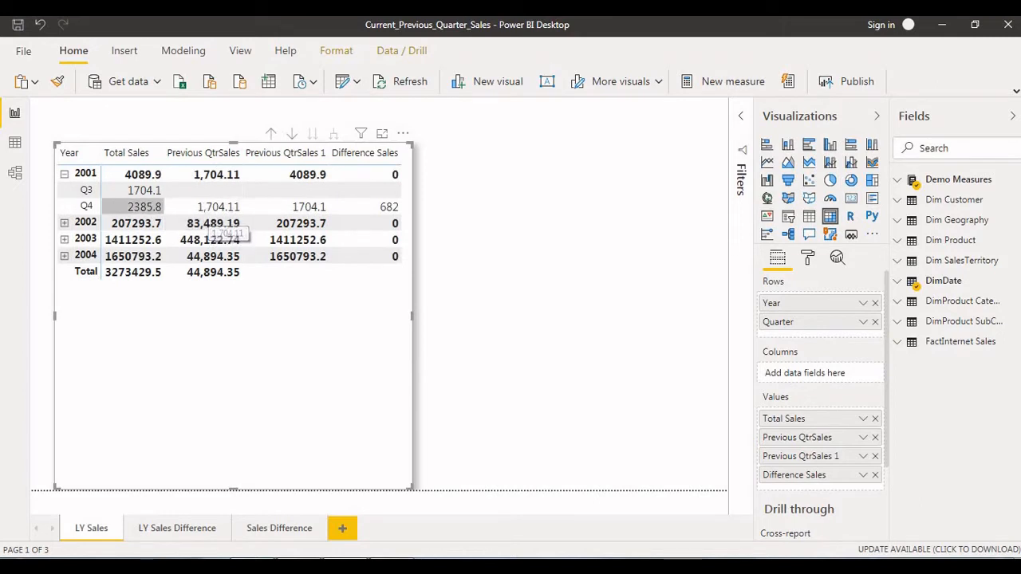
pyautogui.click(65, 223)
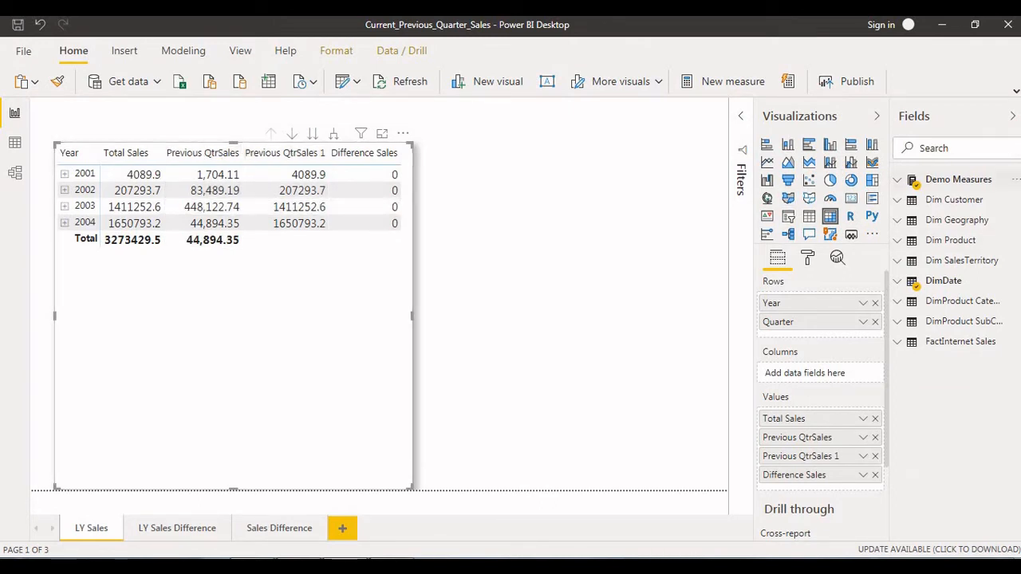
# Step: Open the formula of the Previous QtrSales 1 measure in Demo Measures and enlarge the editor to fit the whole expression
pyautogui.click(958, 179)
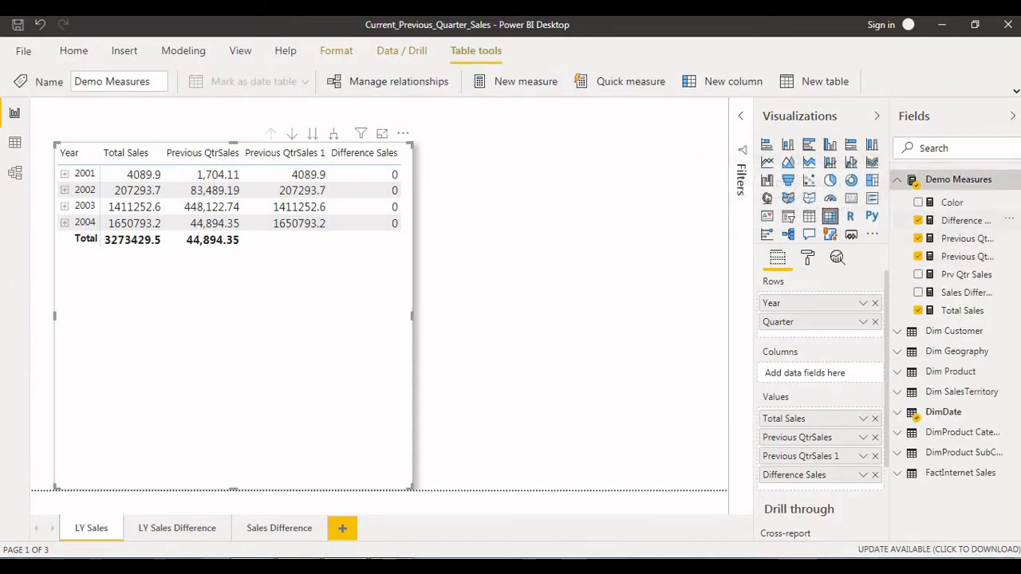
pyautogui.click(967, 257)
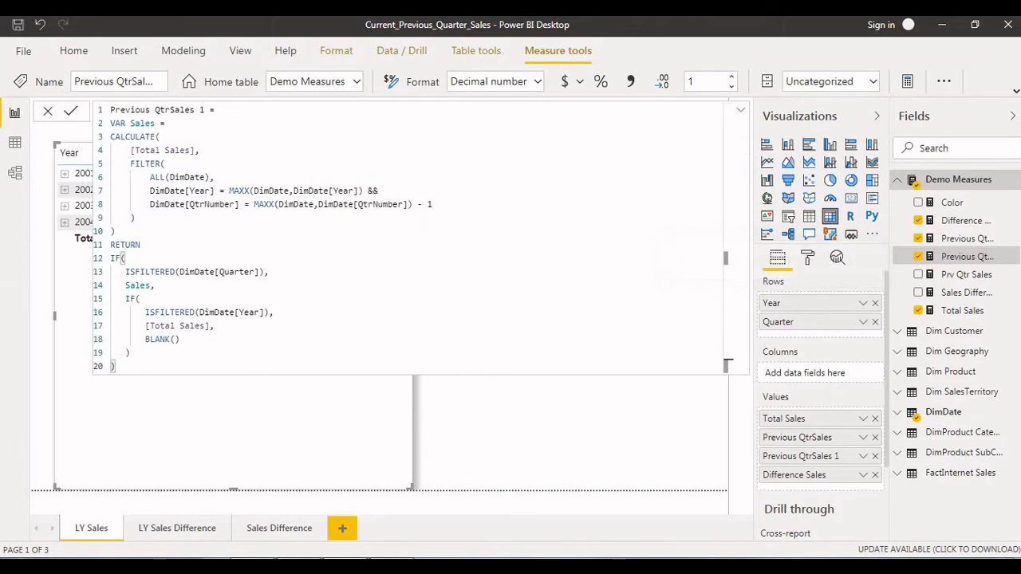
pyautogui.scroll(2, 422, 238)
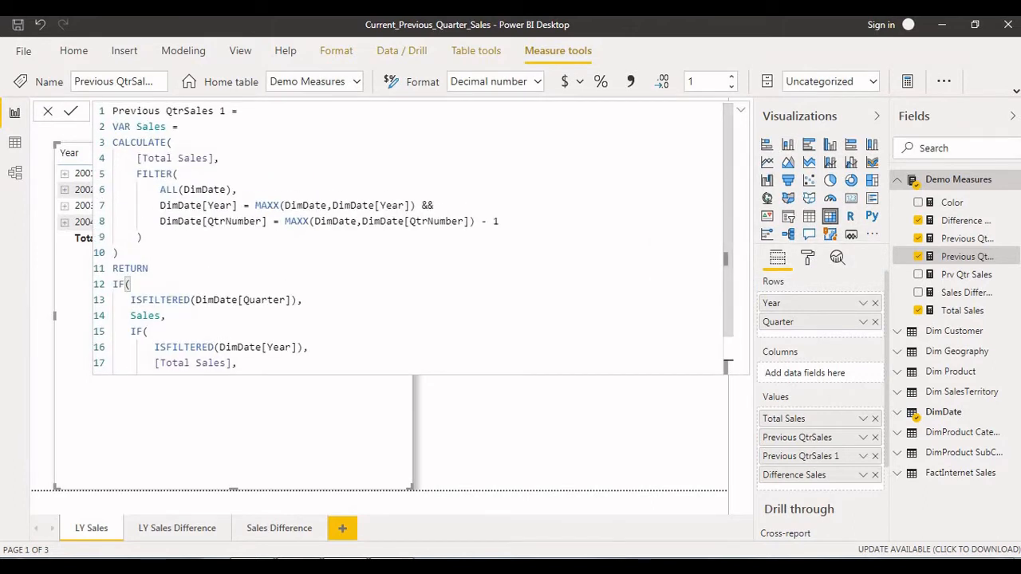
pyautogui.moveTo(728, 365); pyautogui.dragTo(727, 408)
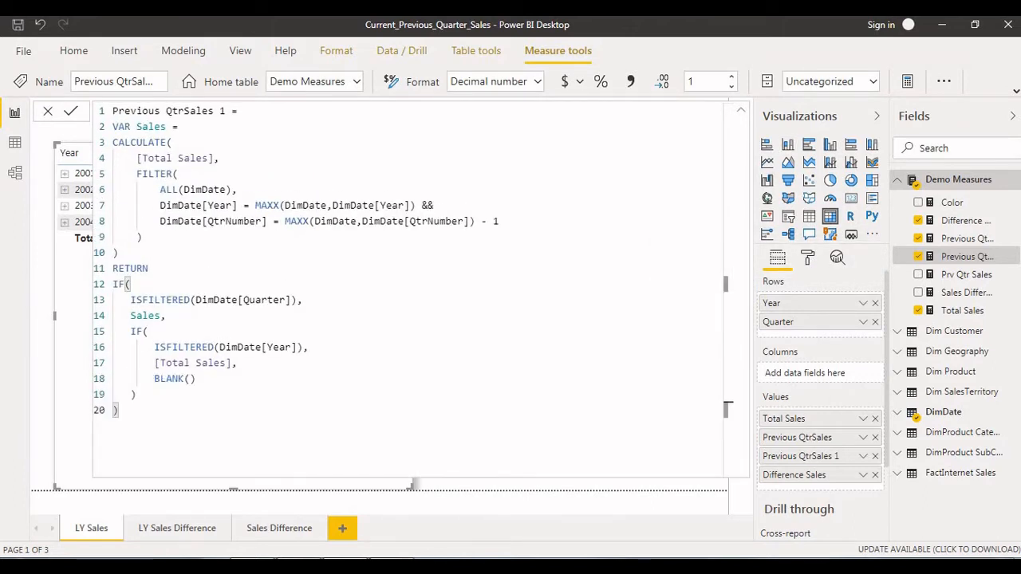
pyautogui.scroll(1, 727, 409)
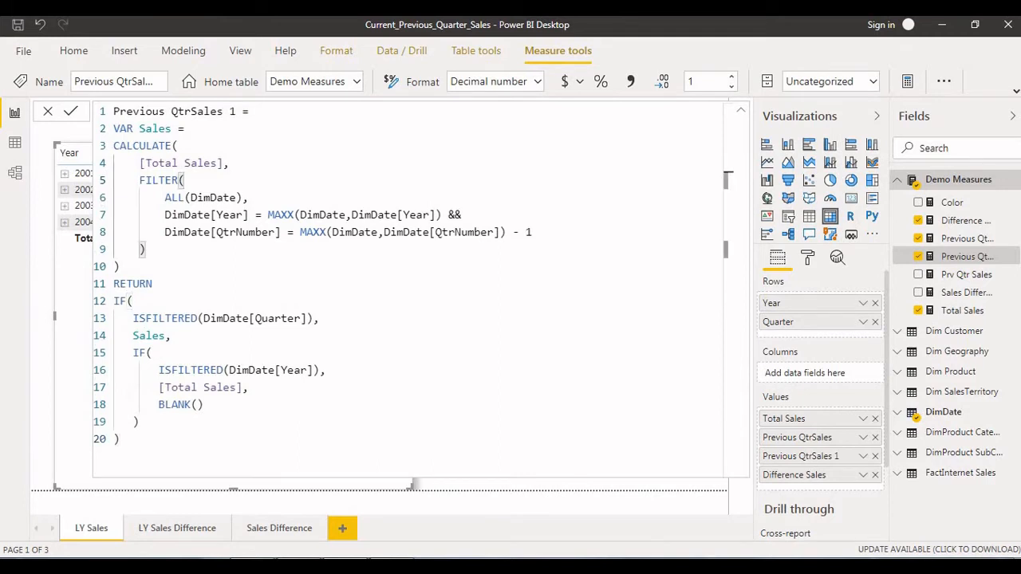
# Step: Examine the Sales variable in the measure and the CALCULATE and FILTER expression that defines it
pyautogui.doubleClick(154, 129)
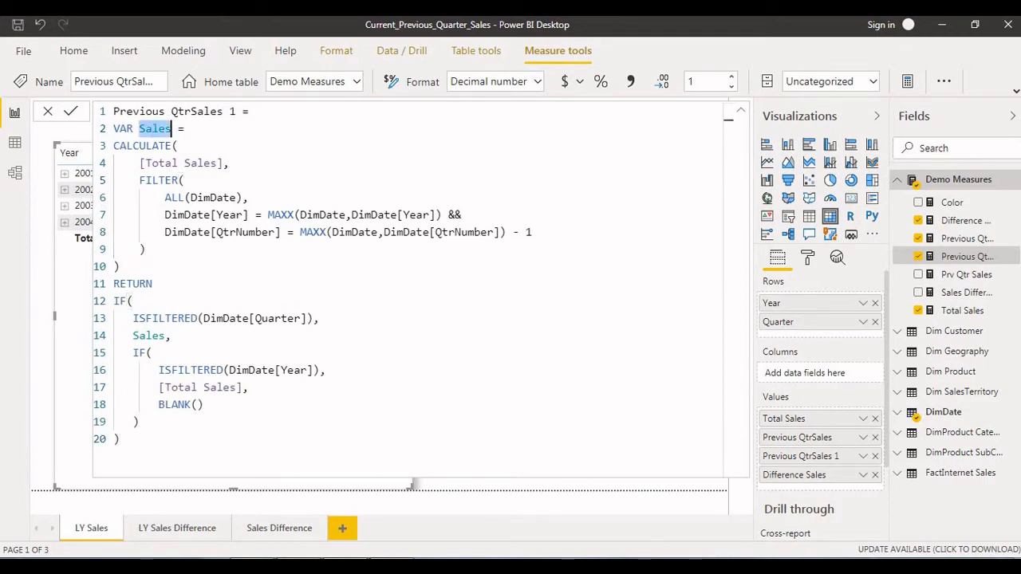
pyautogui.moveTo(119, 266); pyautogui.dragTo(146, 250)
pyautogui.click(147, 162)
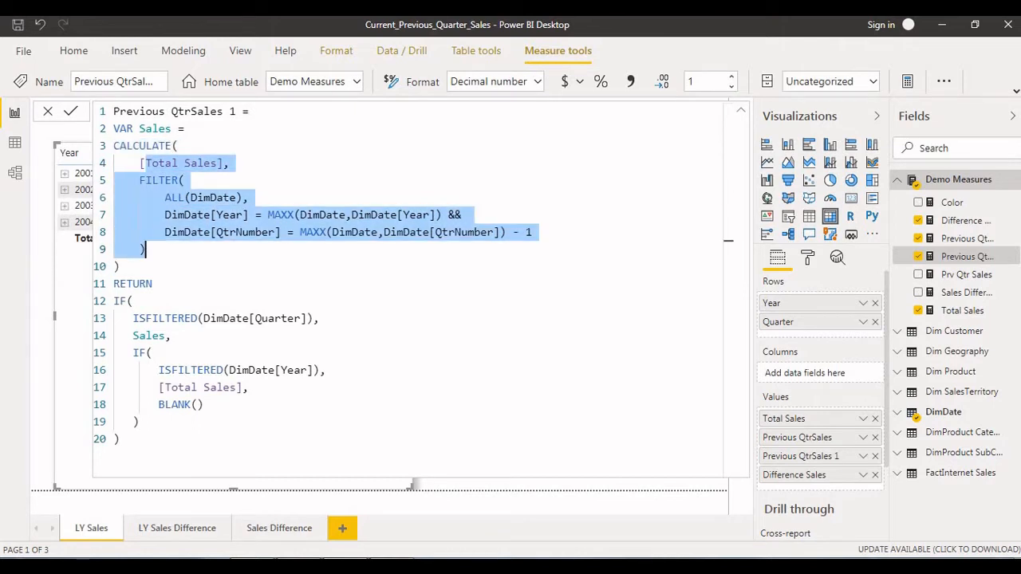
# Step: Examine the measure's RETURN logic: the ISFILTERED check on Quarter returning Sales and the nested IF on Year
pyautogui.click(158, 319)
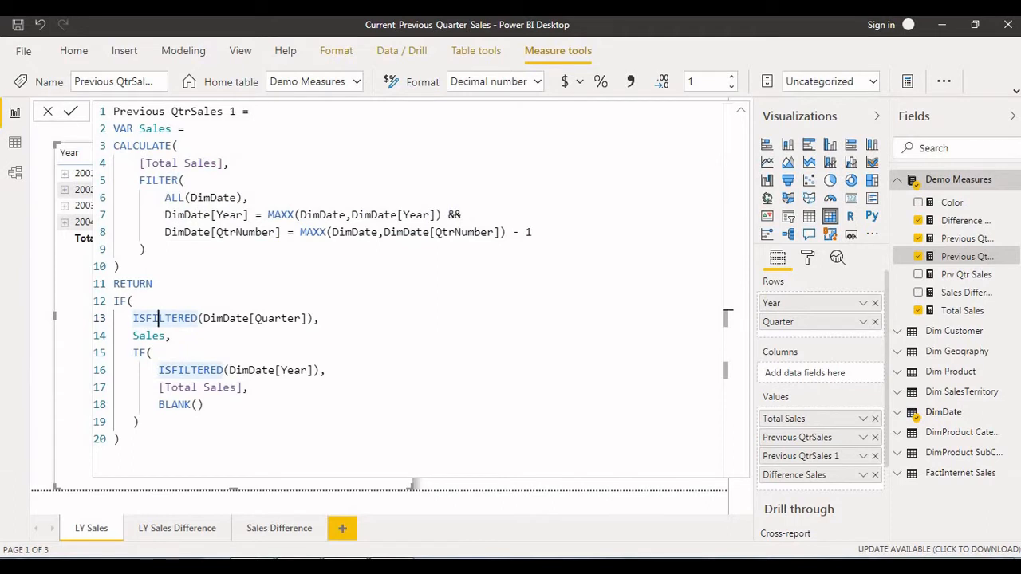
pyautogui.moveTo(236, 319); pyautogui.dragTo(313, 318)
pyautogui.click(171, 336)
pyautogui.moveTo(145, 318); pyautogui.dragTo(236, 370)
pyautogui.click(249, 388)
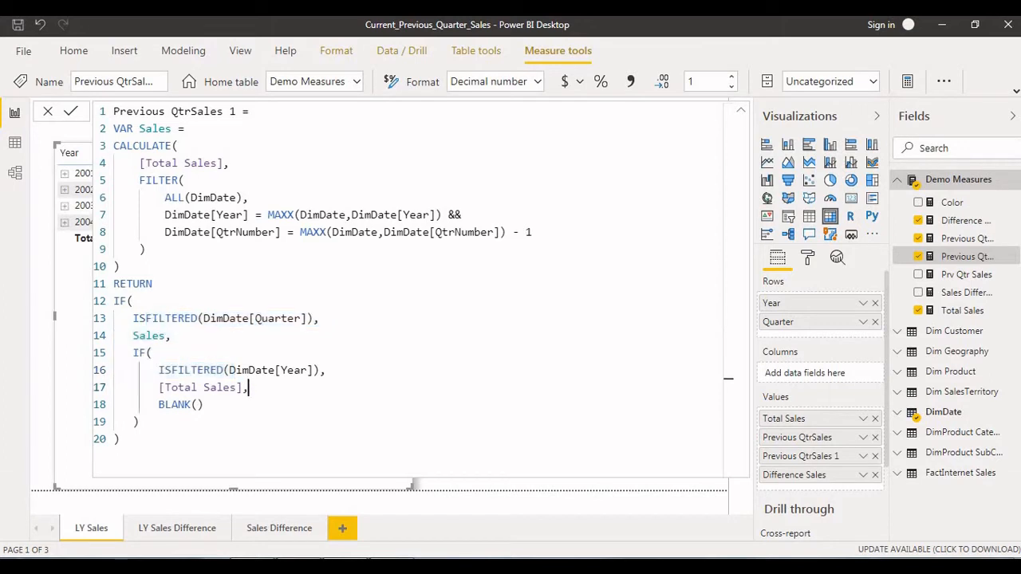
pyautogui.moveTo(140, 146); pyautogui.dragTo(189, 232)
pyautogui.click(148, 336)
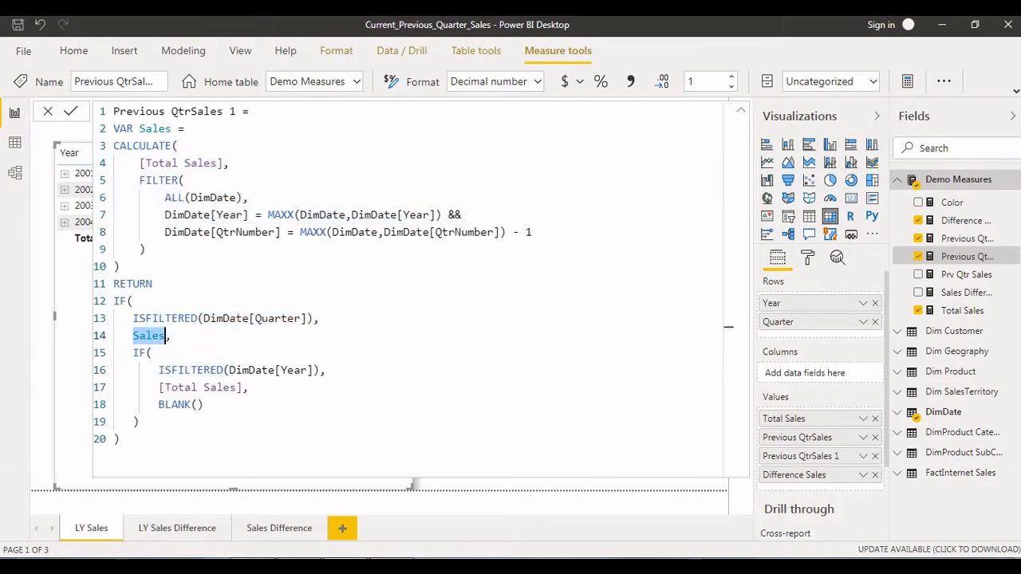
pyautogui.click(177, 370)
pyautogui.moveTo(120, 353); pyautogui.dragTo(728, 431)
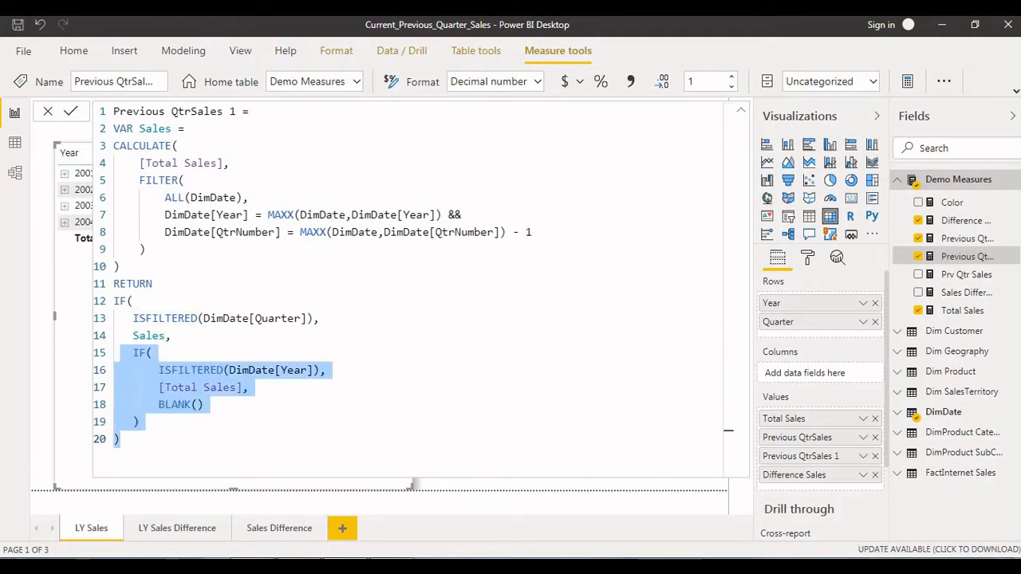
# Step: Close the measure formula and expand all years in the matrix down to quarter level
pyautogui.press('Return')
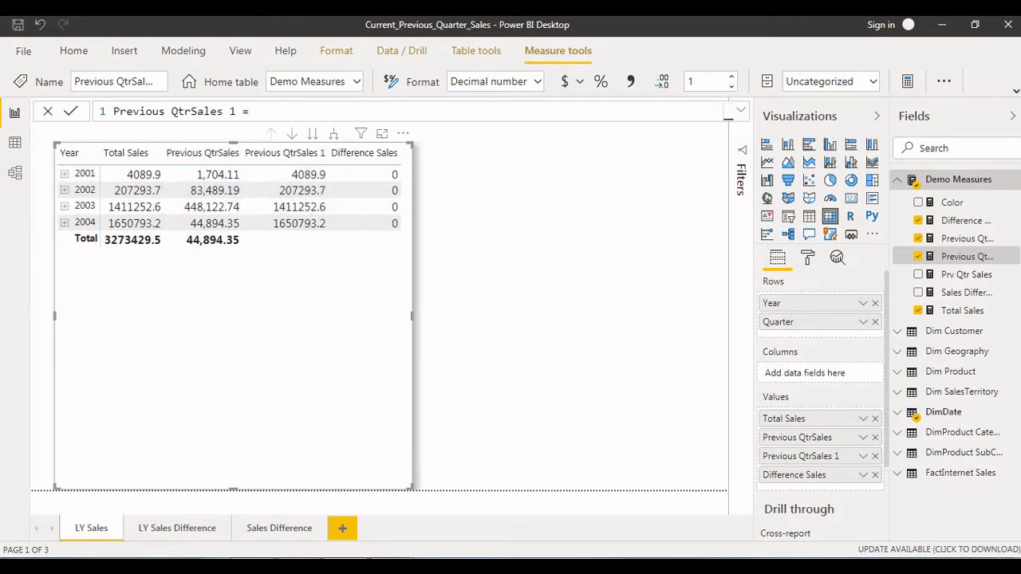
pyautogui.click(334, 134)
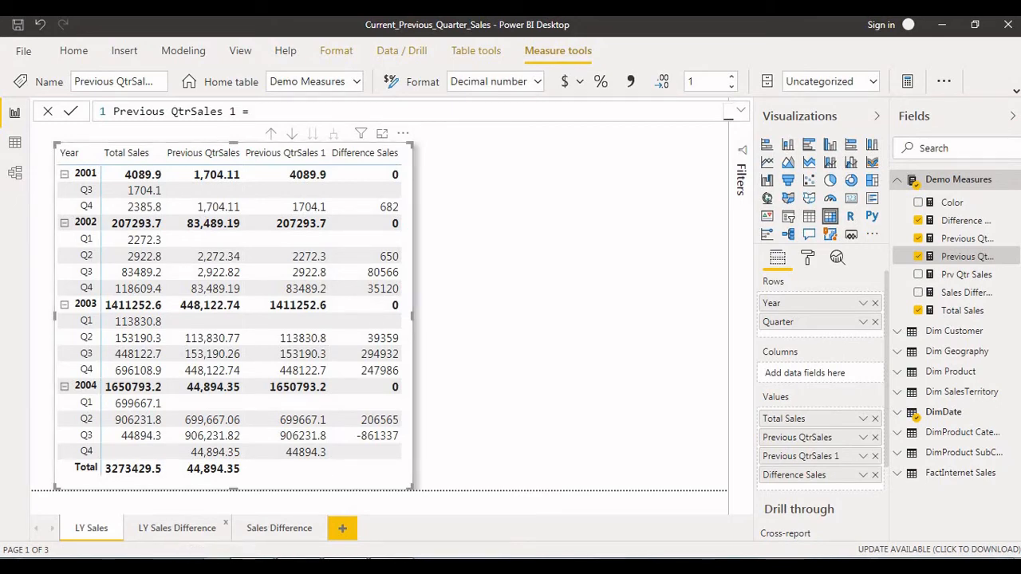
# Step: Inspect the column chart on the LY Sales Difference page comparing Total Sales with Previous QtrSales 1 by quarter
pyautogui.click(177, 528)
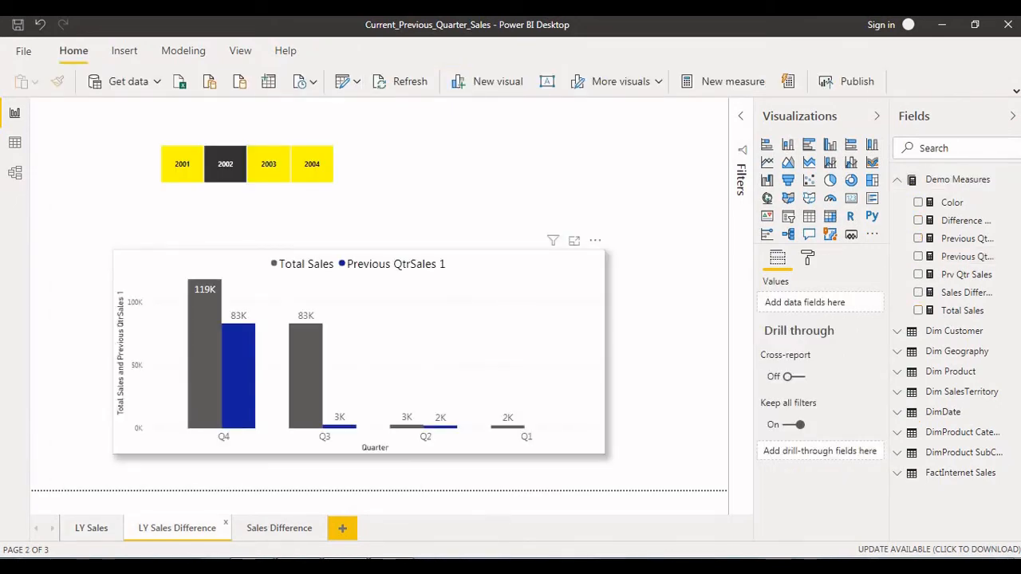
pyautogui.click(454, 343)
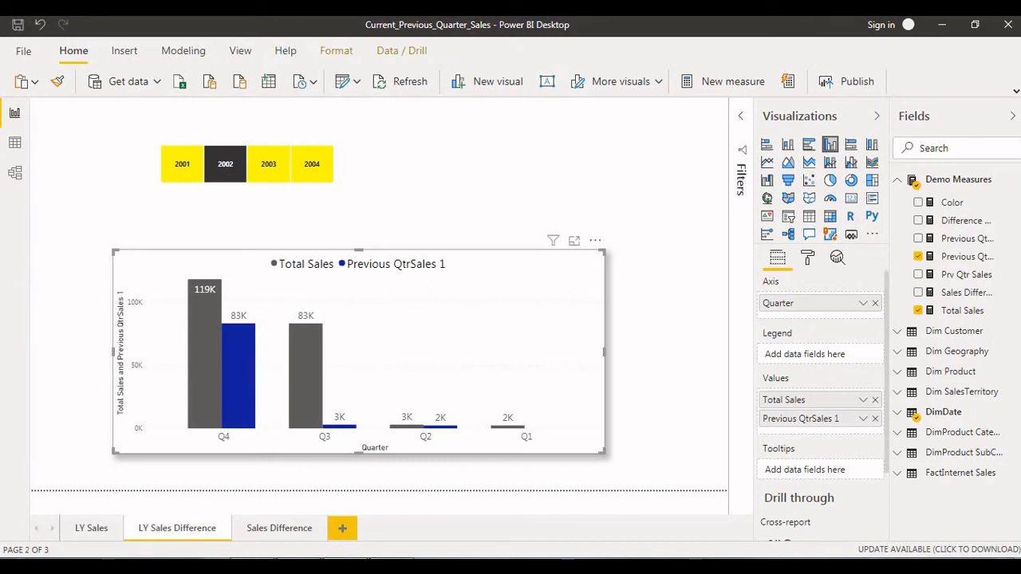
pyautogui.moveTo(246, 369)
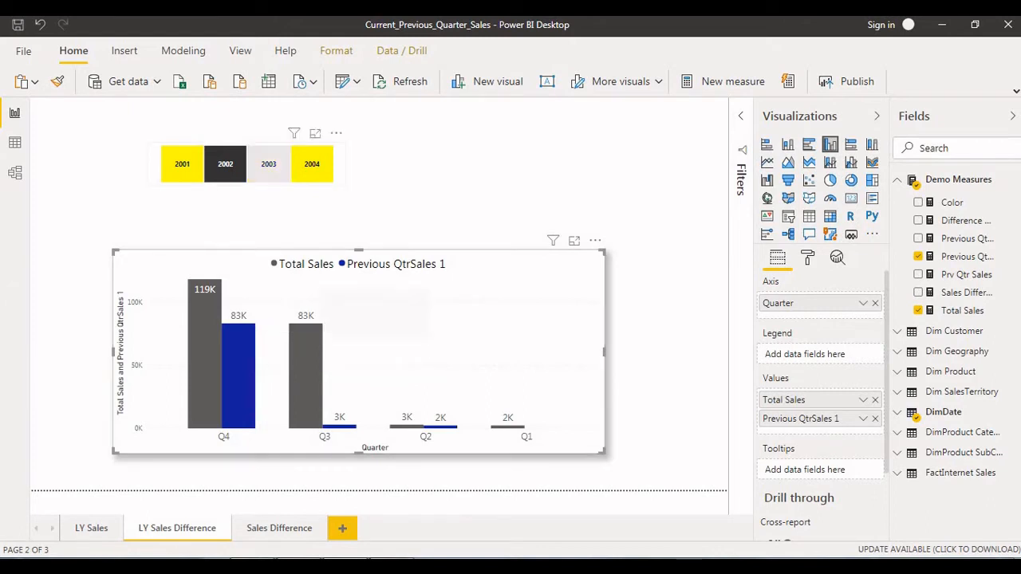
pyautogui.click(399, 184)
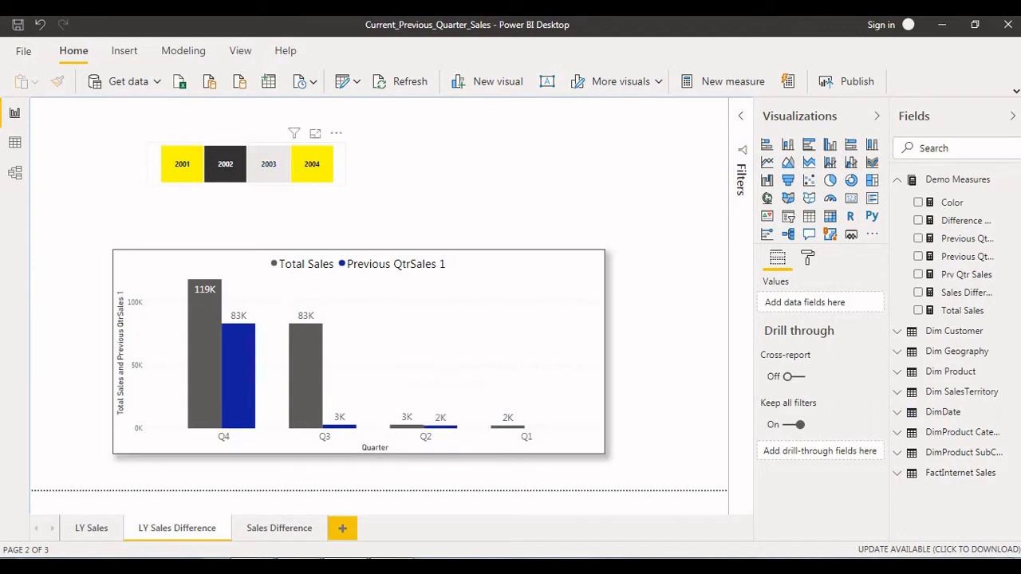
# Step: Filter the quarterly chart by different years from 2001 to 2004 to compare their sales, finishing with 2004 selected
pyautogui.click(268, 163)
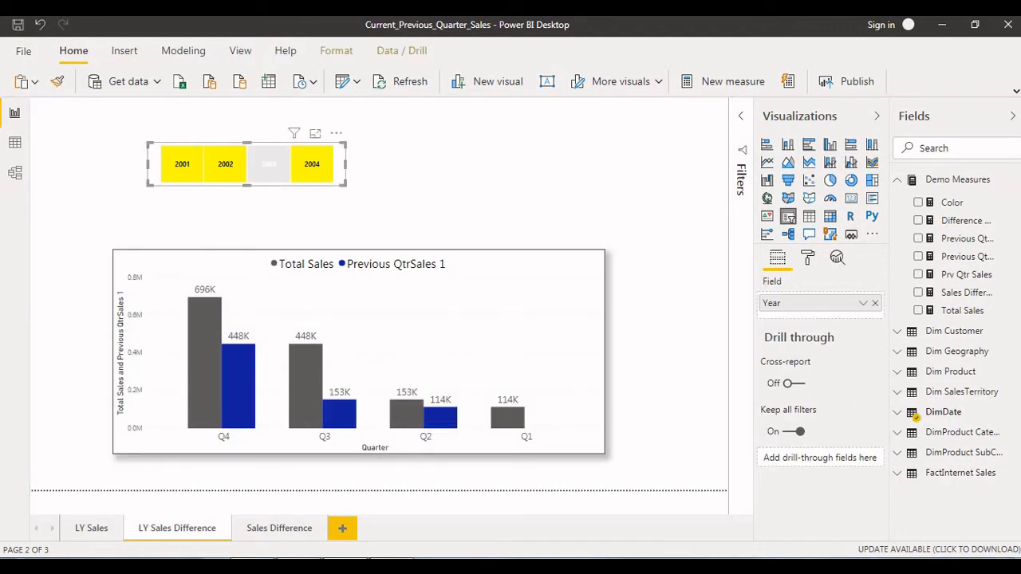
pyautogui.click(312, 163)
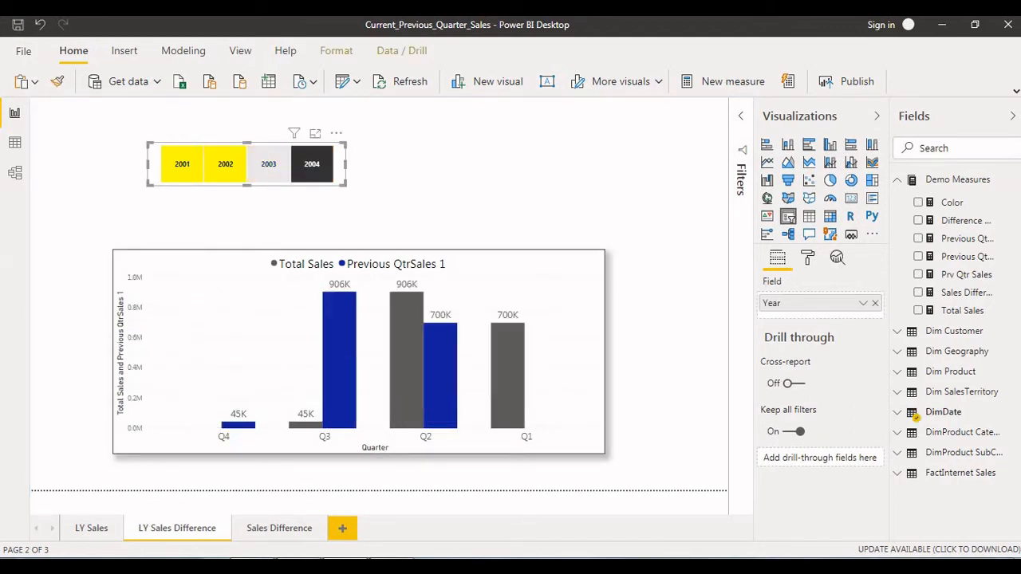
pyautogui.click(269, 164)
pyautogui.click(225, 165)
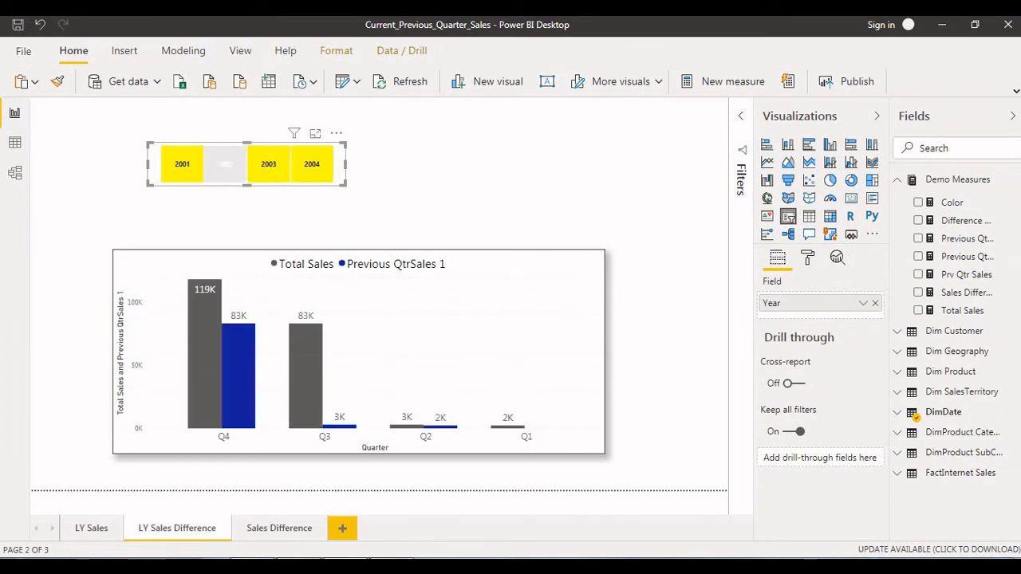
pyautogui.click(182, 164)
pyautogui.click(225, 164)
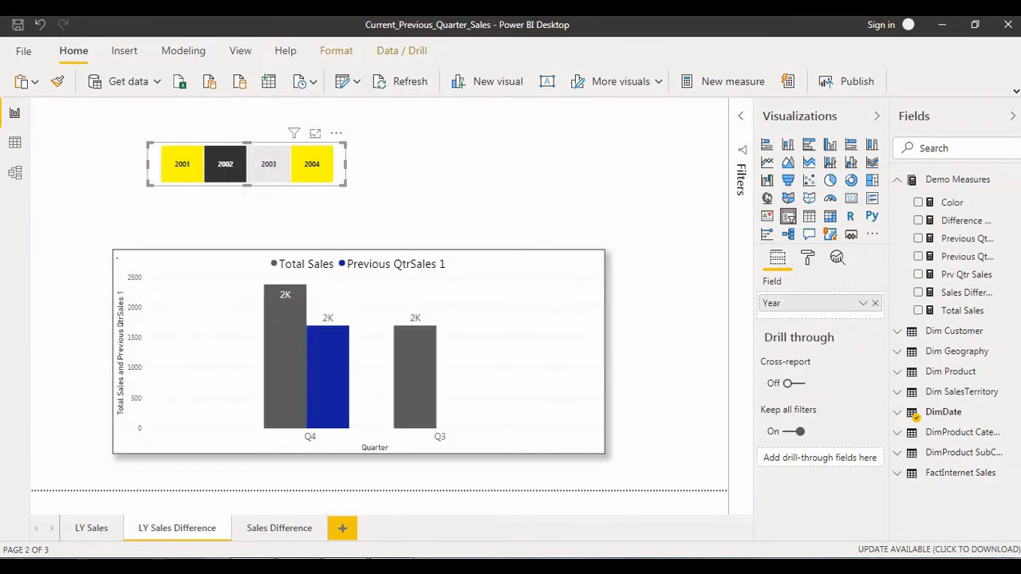
pyautogui.click(311, 165)
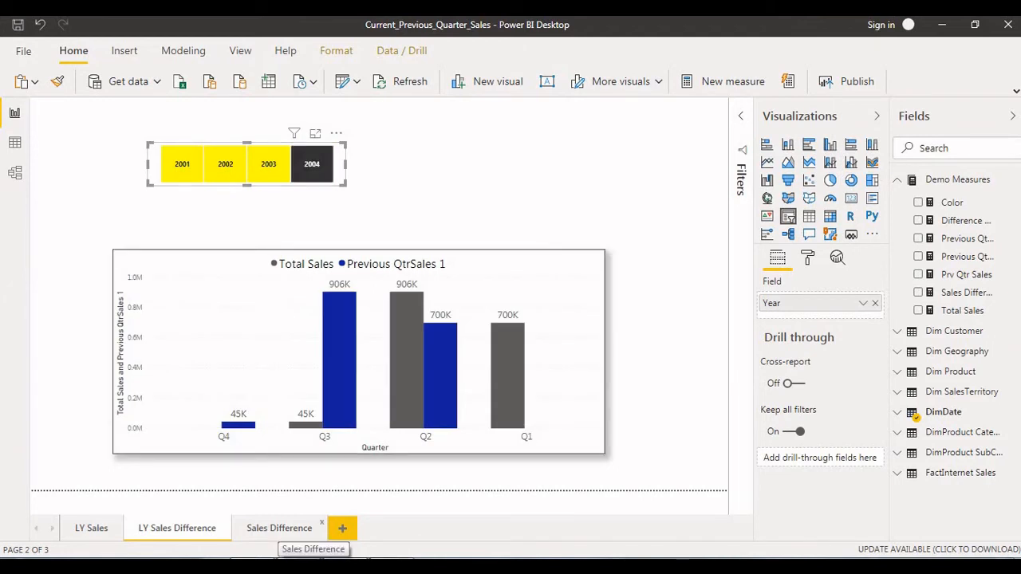
# Step: Review the daily Total Sales, Prv Qtr Sales and Sales Difference rows on the Sales Difference page down to 6/30/2004
pyautogui.click(279, 528)
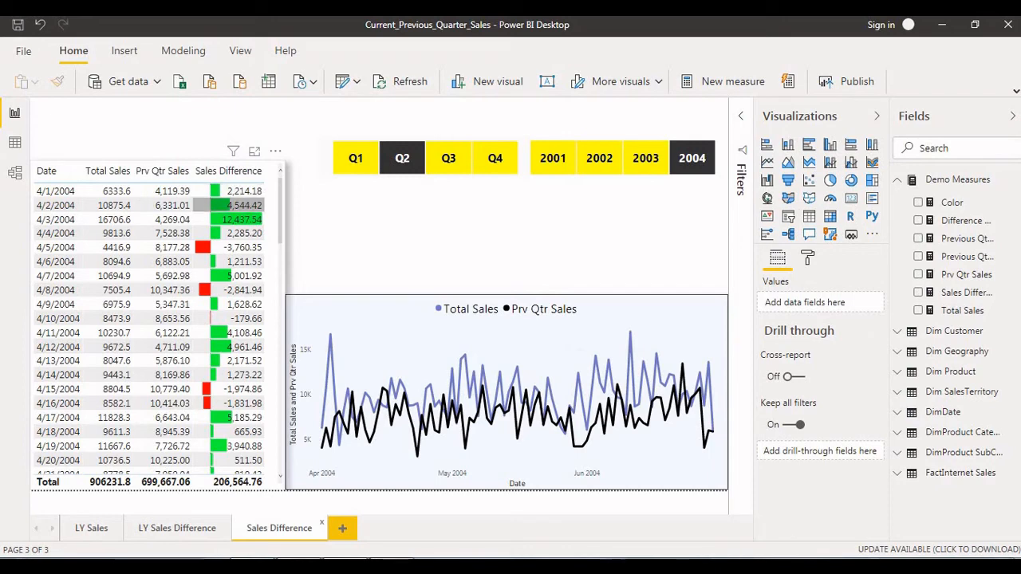
pyautogui.scroll(-3, 232, 251)
pyautogui.scroll(-14, 232, 251)
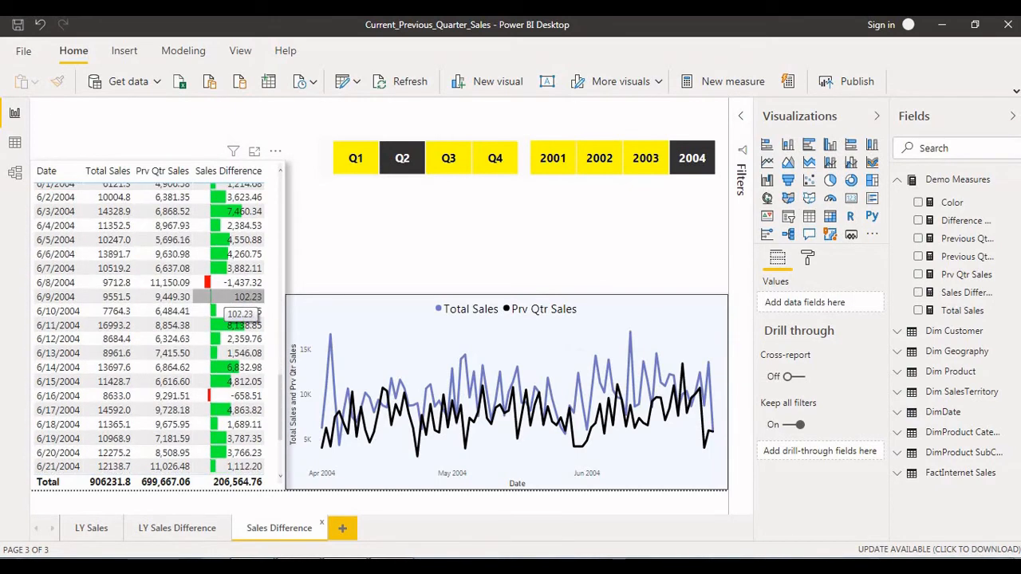
pyautogui.scroll(-3, 240, 300)
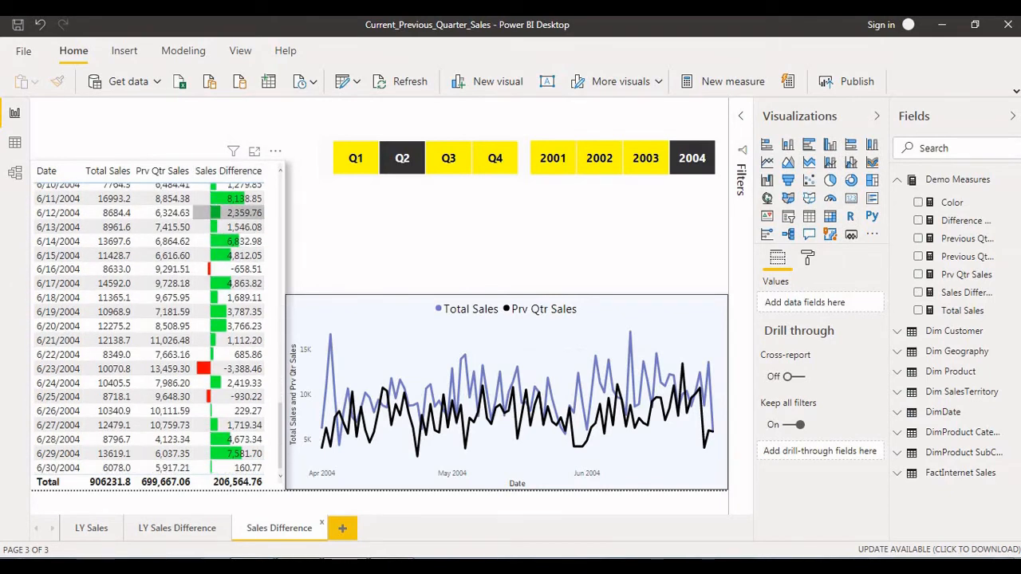
# Step: Review the data bar conditional formatting of the table's Sales Difference column and accept its existing settings
pyautogui.click(271, 220)
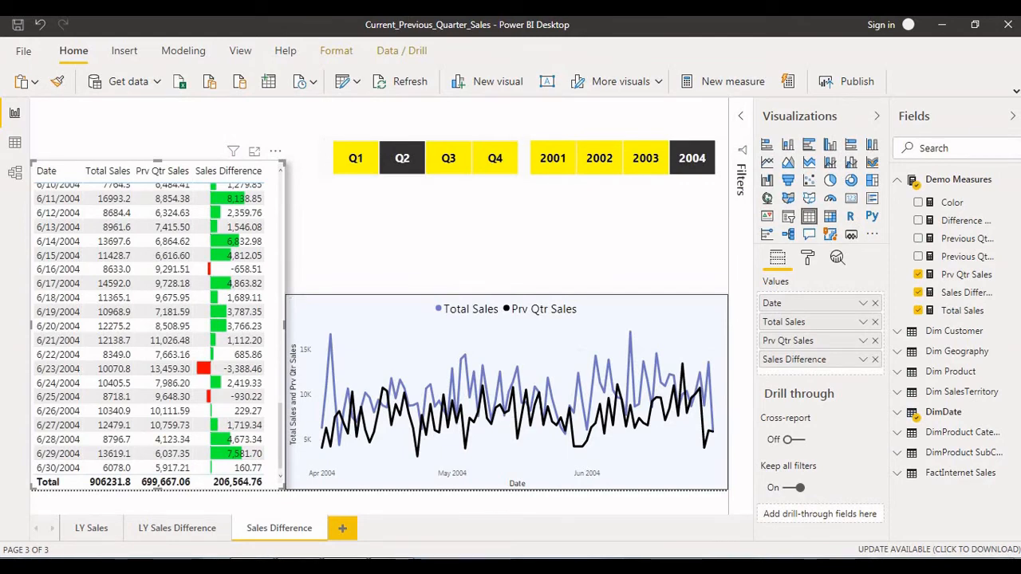
pyautogui.click(863, 359)
pyautogui.moveTo(845, 431)
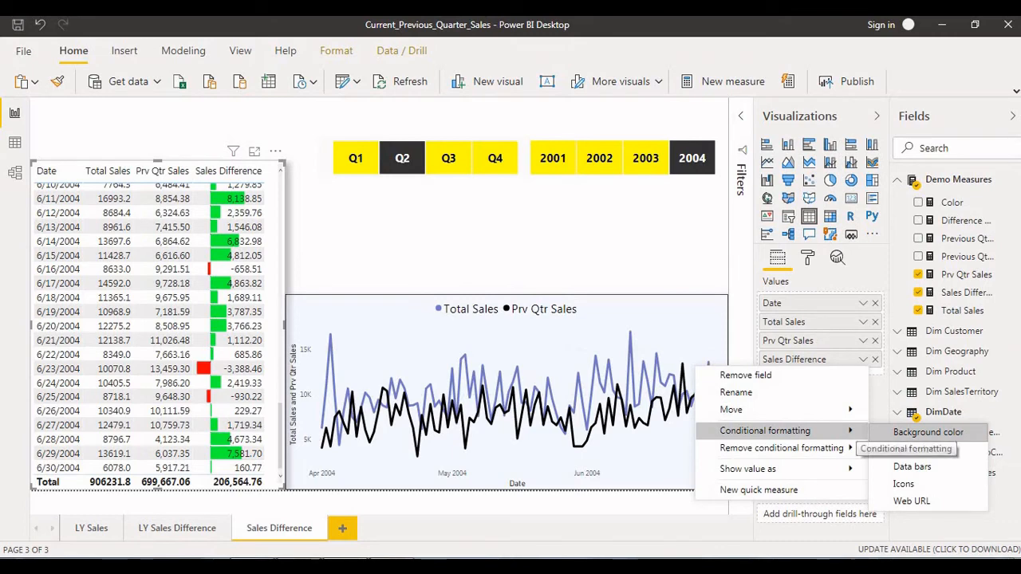
pyautogui.click(912, 467)
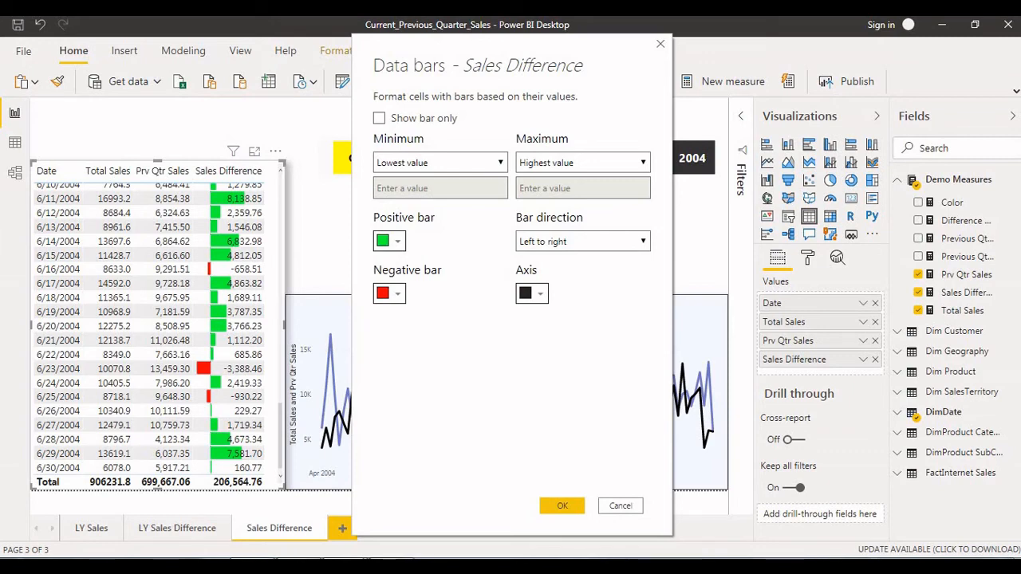
pyautogui.click(562, 506)
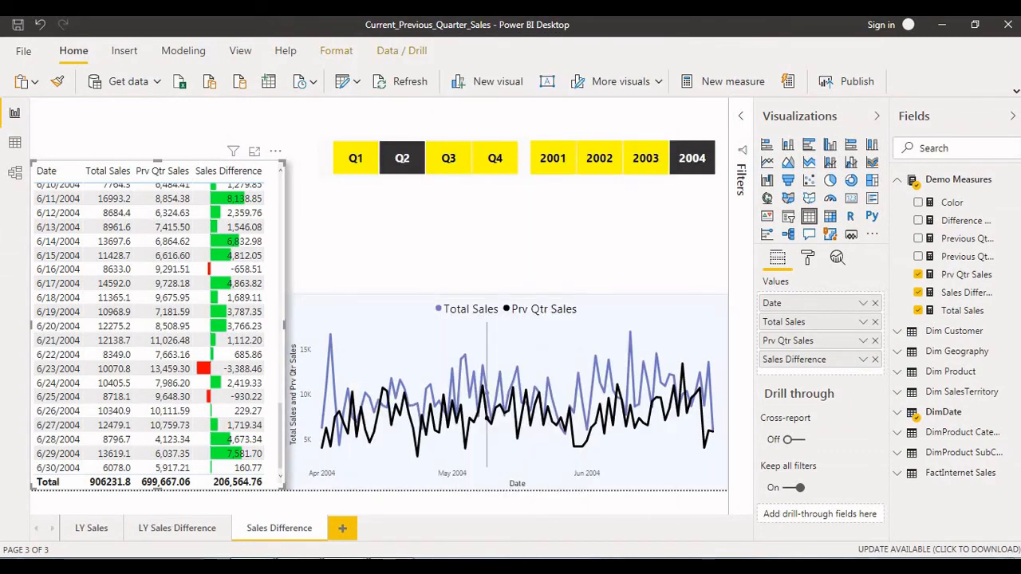
# Step: Filter the Sales Difference page to Q3 of 2002 and review the daily sales differences in the table
pyautogui.click(448, 158)
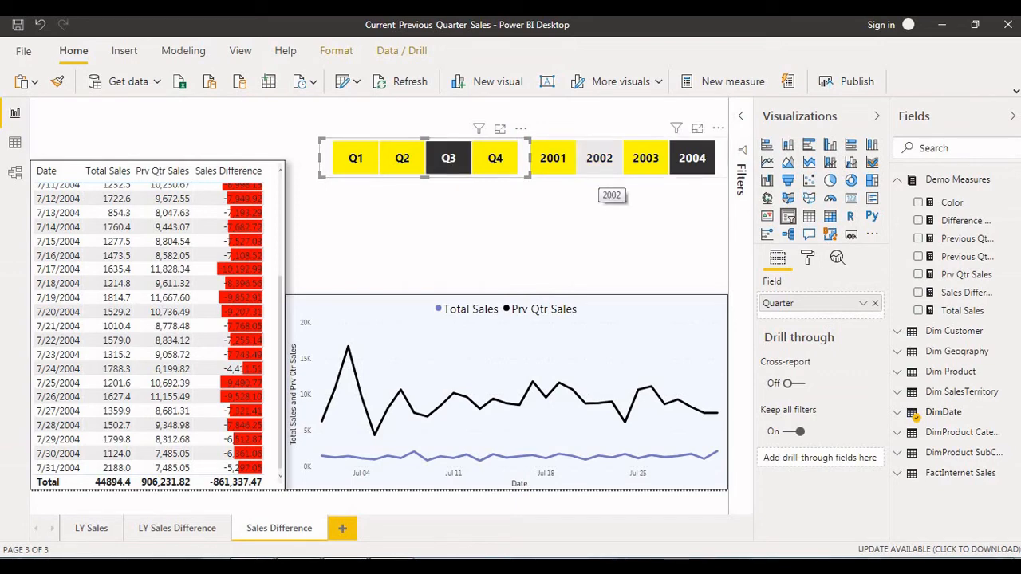
pyautogui.click(599, 160)
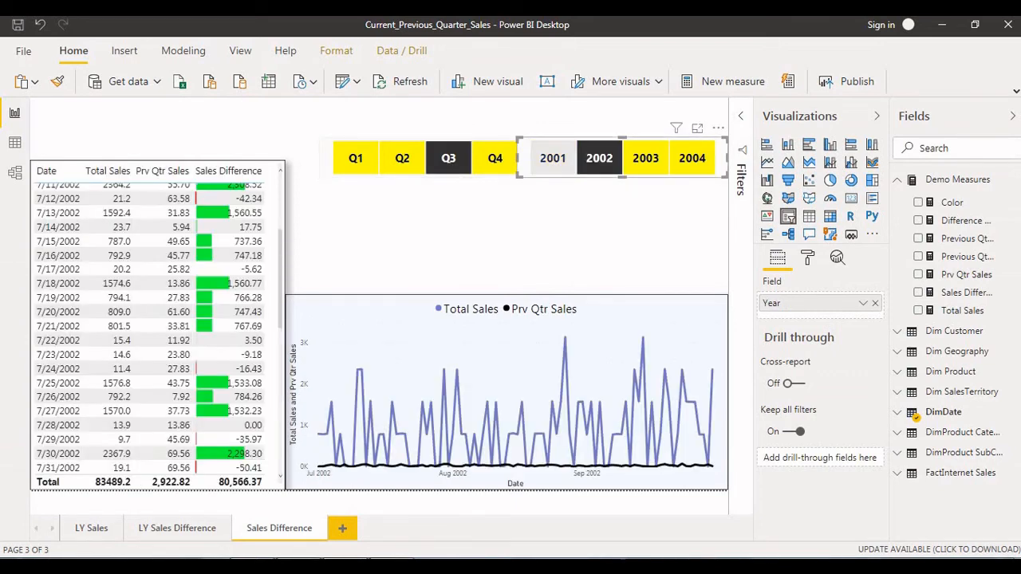
pyautogui.scroll(-10, 163, 312)
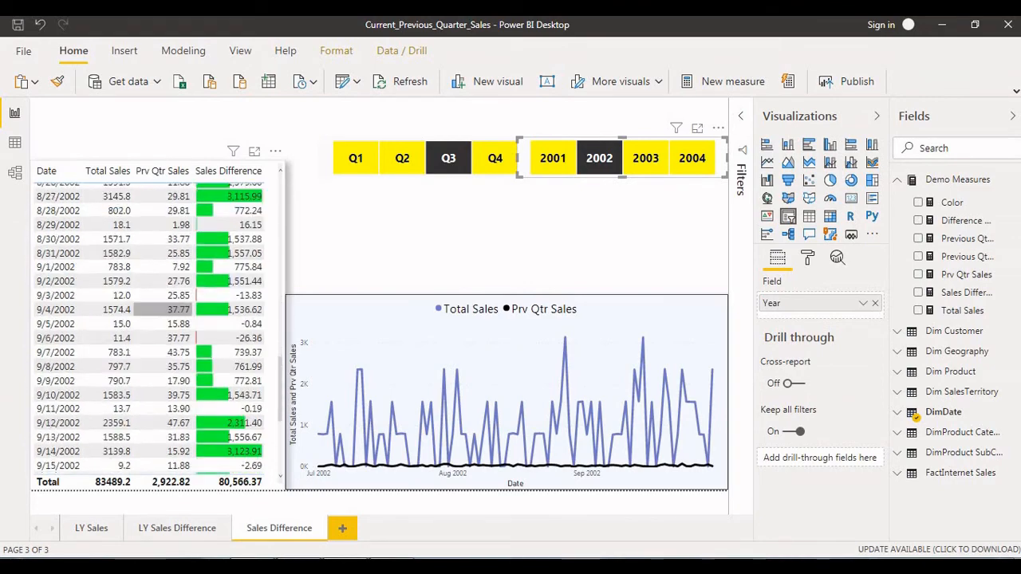
pyautogui.scroll(13, 163, 312)
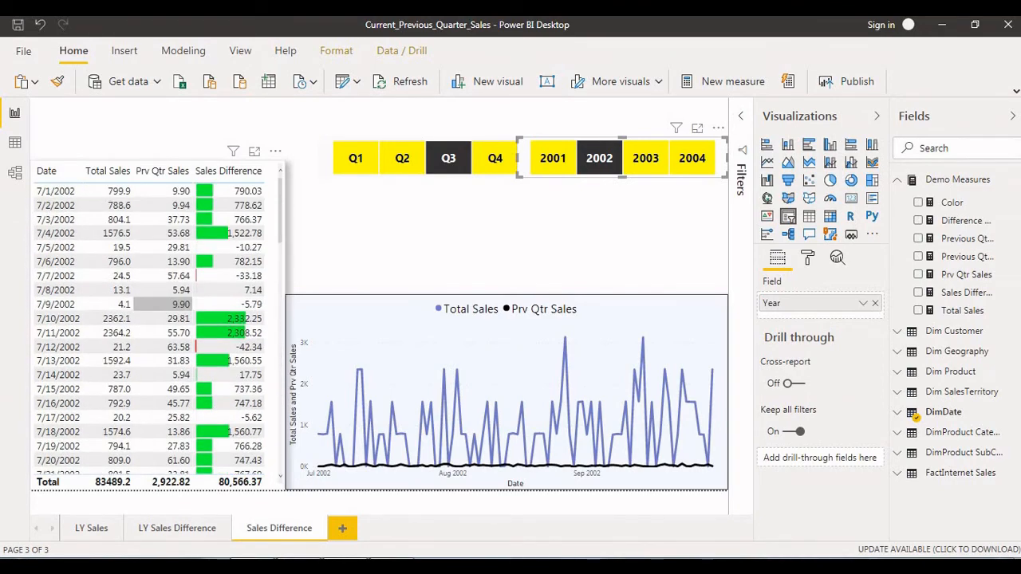
pyautogui.scroll(-4, 228, 218)
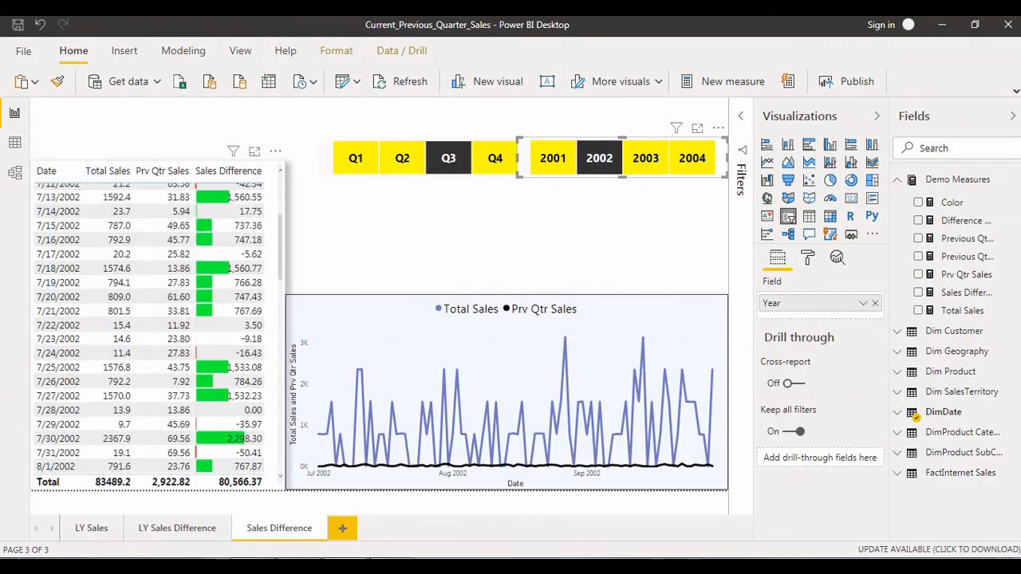
pyautogui.scroll(-8, 228, 219)
# Step: Filter the page to Q2, inspect the line chart for 2002, switch to 2003 and review its daily sales differences
pyautogui.click(402, 157)
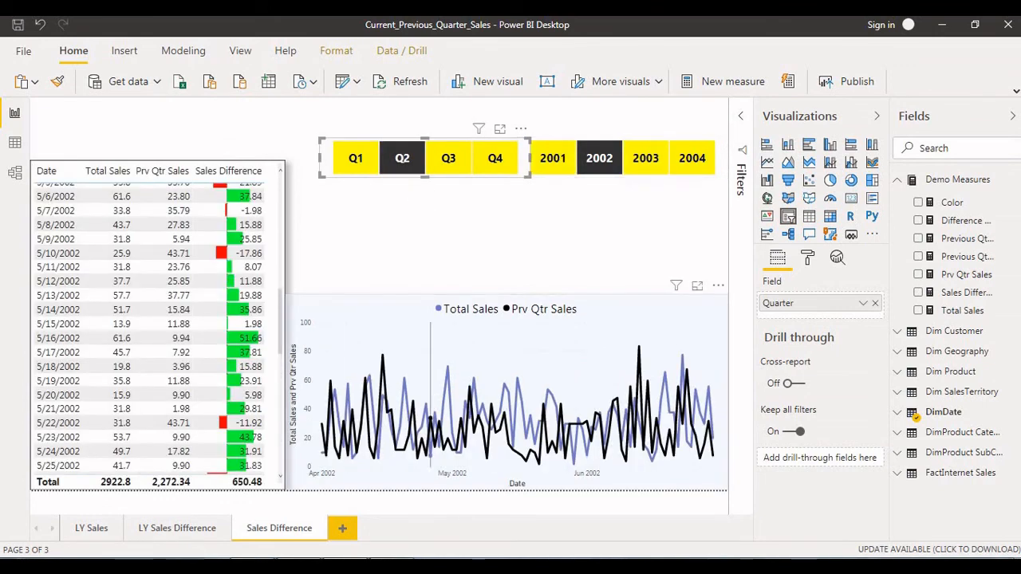
pyautogui.click(496, 360)
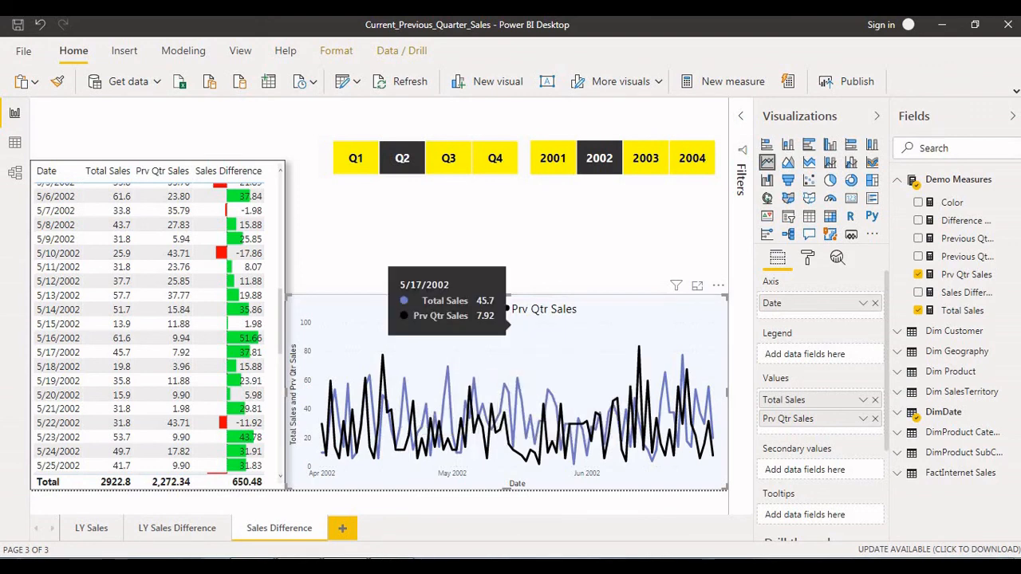
pyautogui.click(646, 158)
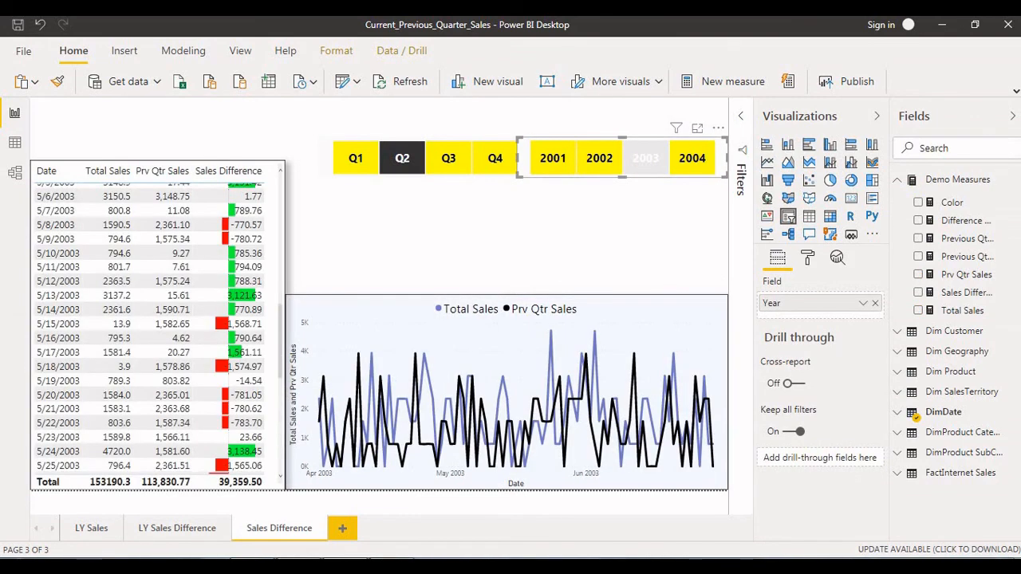
pyautogui.scroll(-12, 239, 338)
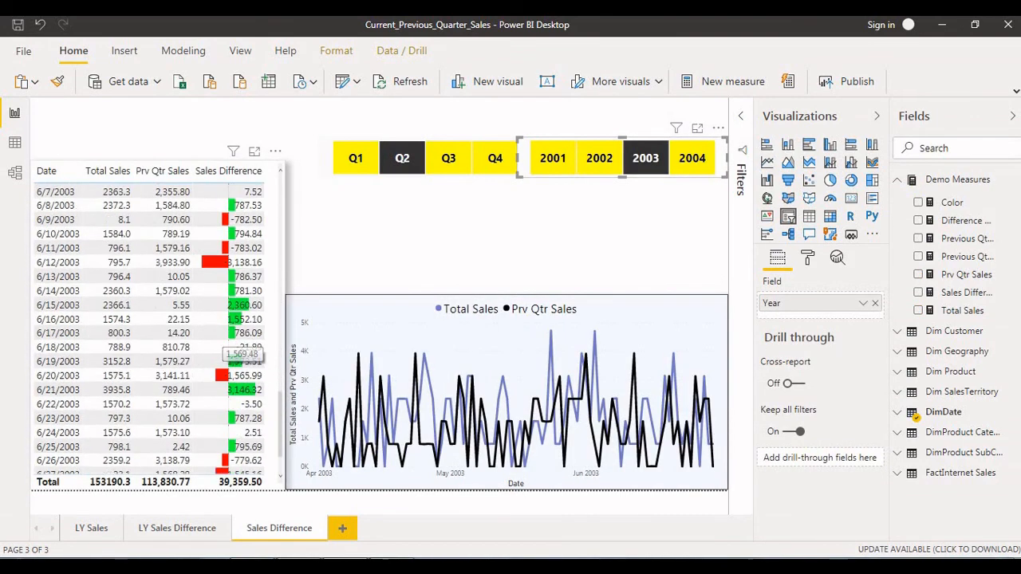
pyautogui.scroll(5, 239, 331)
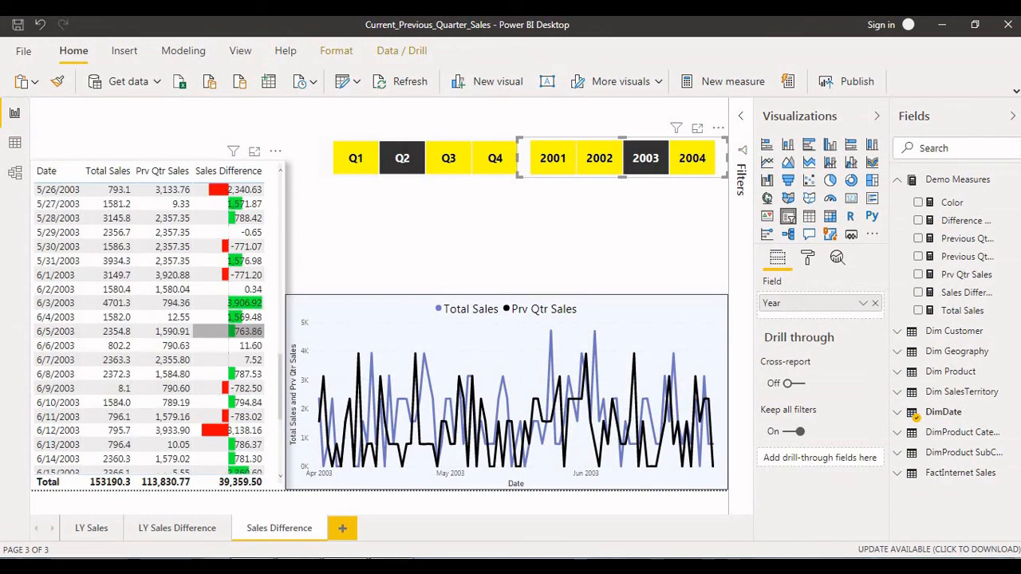
pyautogui.click(383, 239)
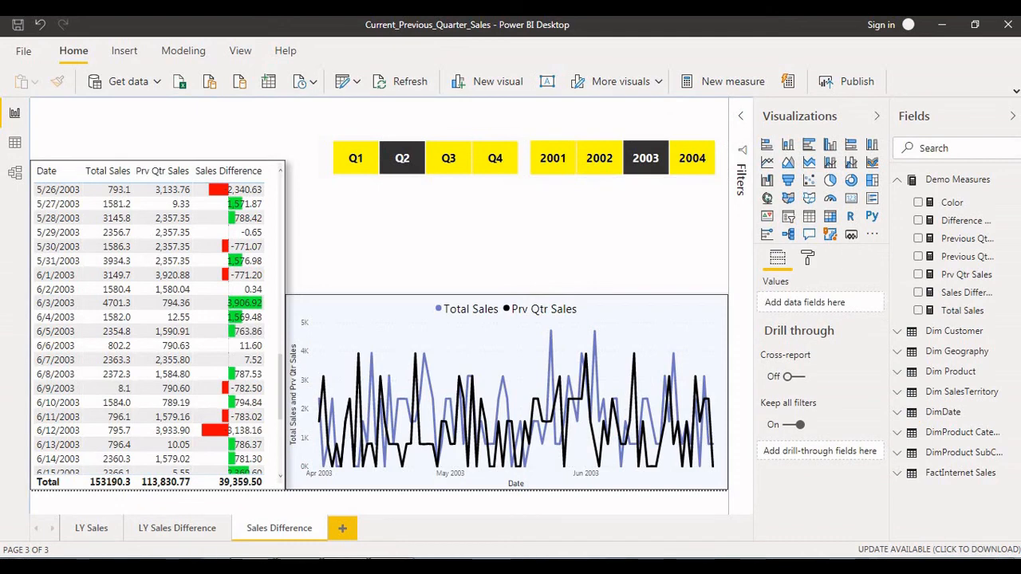